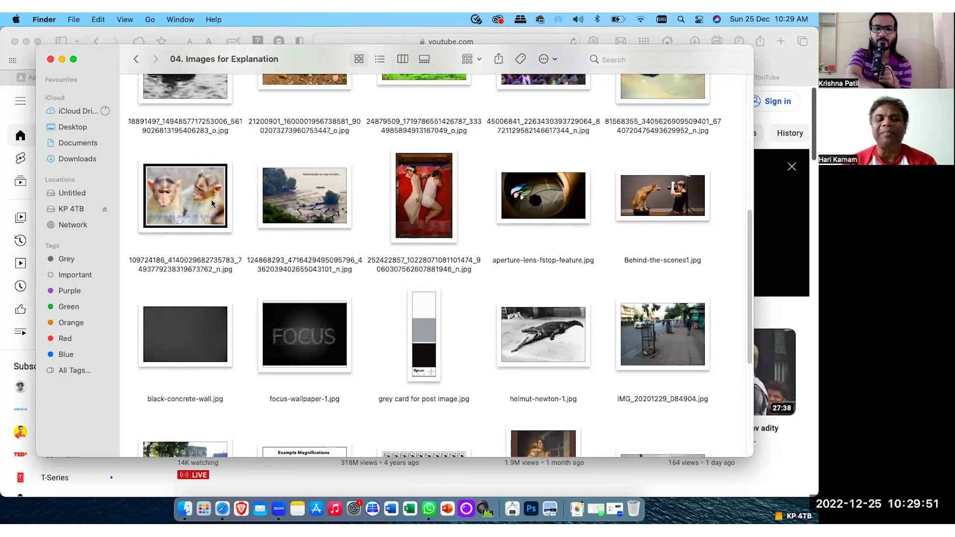
Select the two-monkeys photo and show it large in Quick Look.
{"action": "left_click", "coordinate": [212, 202]}
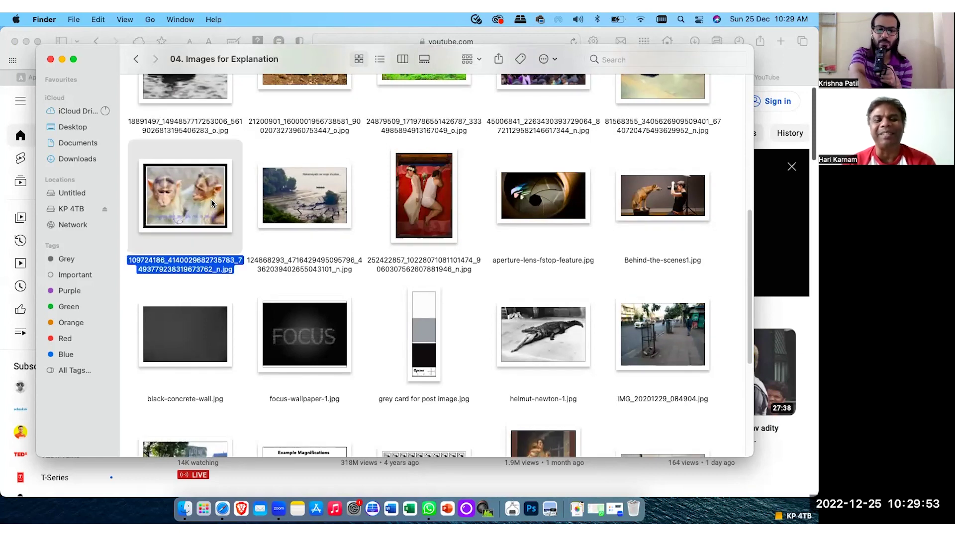
{"action": "key", "text": "space"}
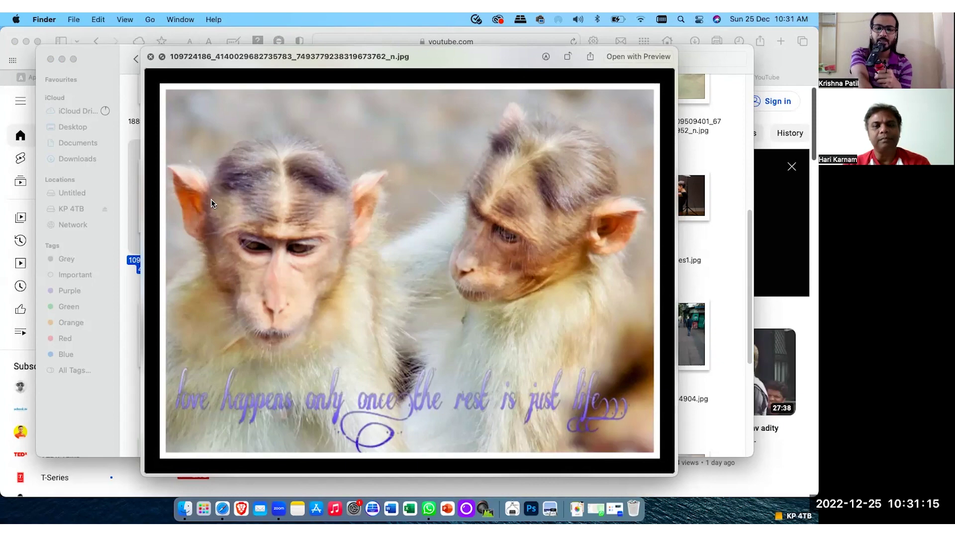
Replace the monkey preview with the bride and groom on the red bed.
{"action": "key", "text": "space"}
{"action": "key", "text": "Right"}
{"action": "key", "text": "Right"}
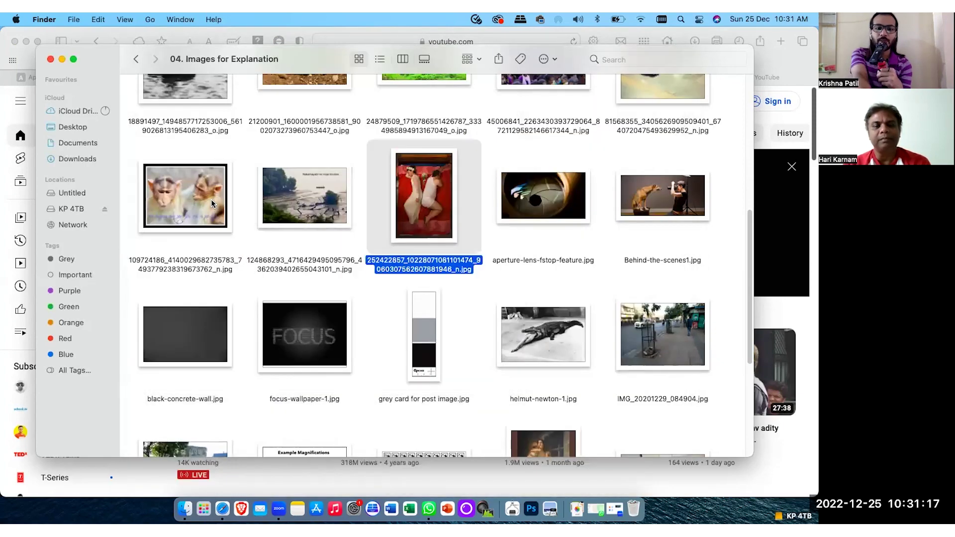
{"action": "key", "text": "space"}
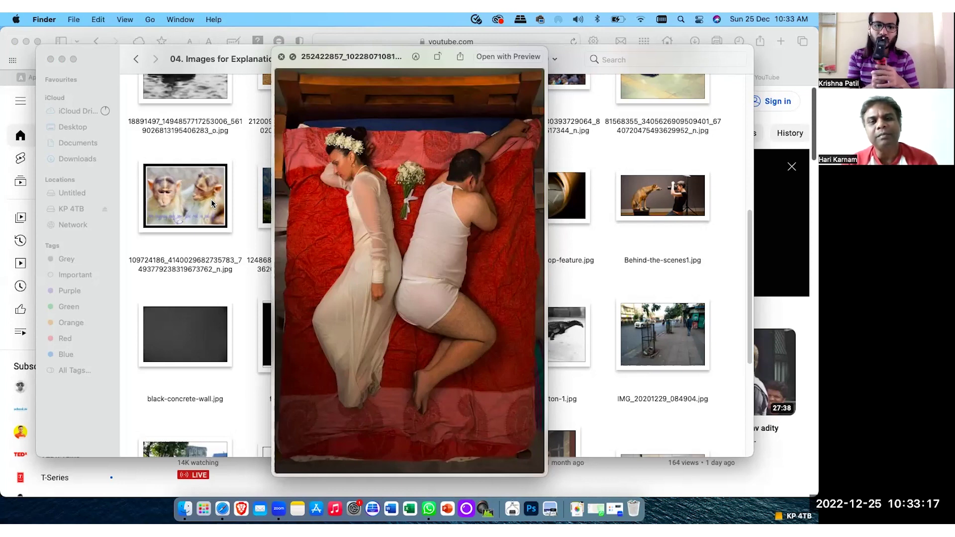
{"action": "scroll", "coordinate": [407, 215], "scroll_direction": "up", "scroll_amount": 3}
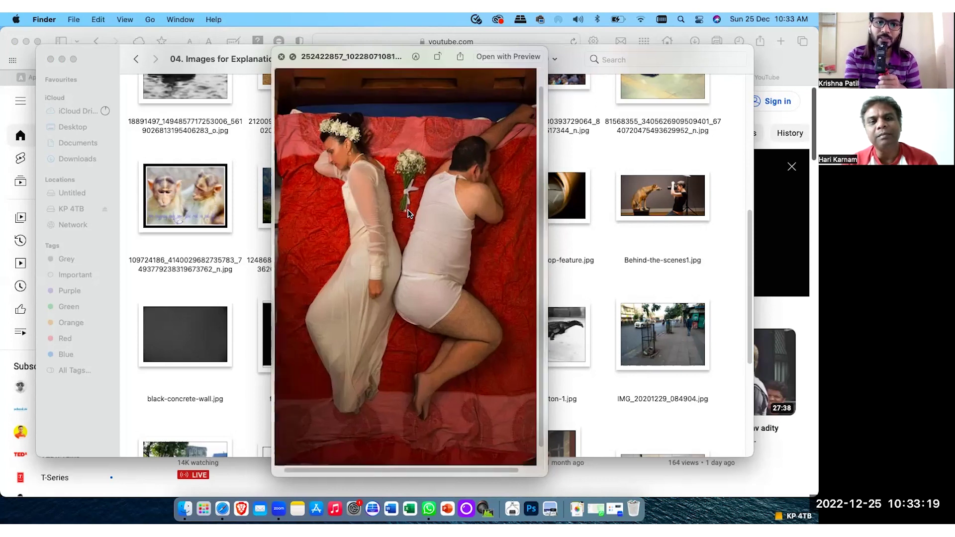
{"action": "scroll", "coordinate": [403, 209], "scroll_direction": "up", "scroll_amount": 3}
{"action": "scroll", "coordinate": [384, 183], "scroll_direction": "up", "scroll_amount": 2}
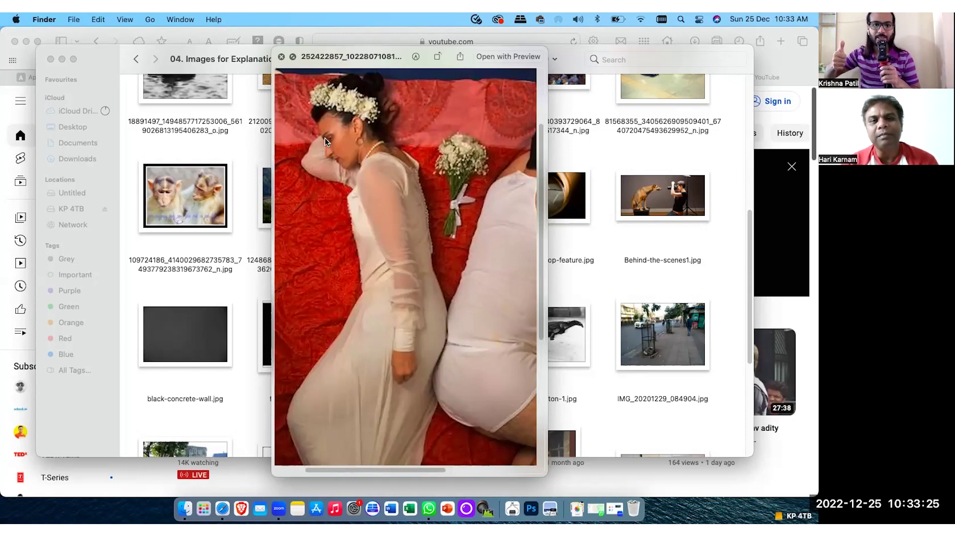
{"action": "scroll", "coordinate": [325, 139], "scroll_direction": "down", "scroll_amount": 5}
{"action": "scroll", "coordinate": [325, 138], "scroll_direction": "down", "scroll_amount": 3}
{"action": "scroll", "coordinate": [324, 139], "scroll_direction": "down", "scroll_amount": 3}
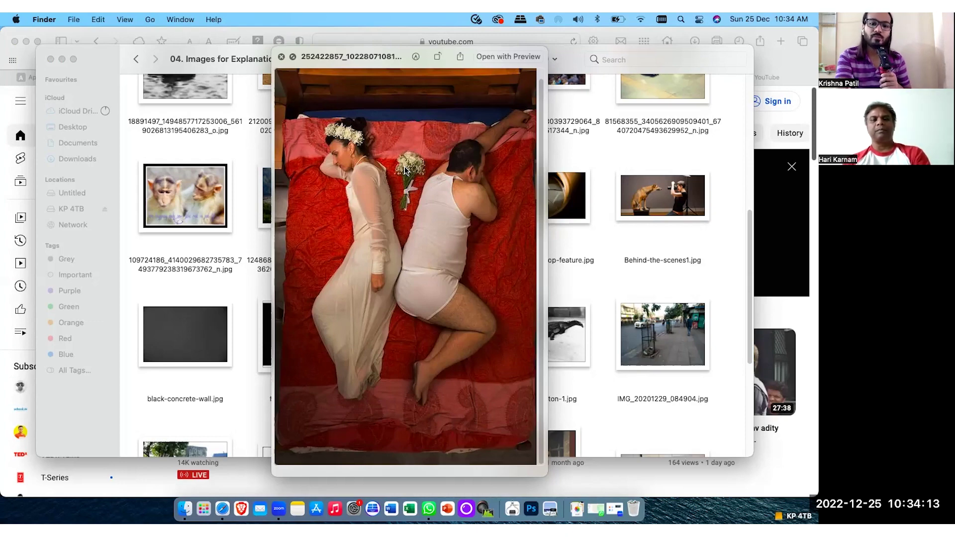
Close the couple preview and move through the thumbnails toward IMG_20201229_085510.jpg.
{"action": "key", "text": "space"}
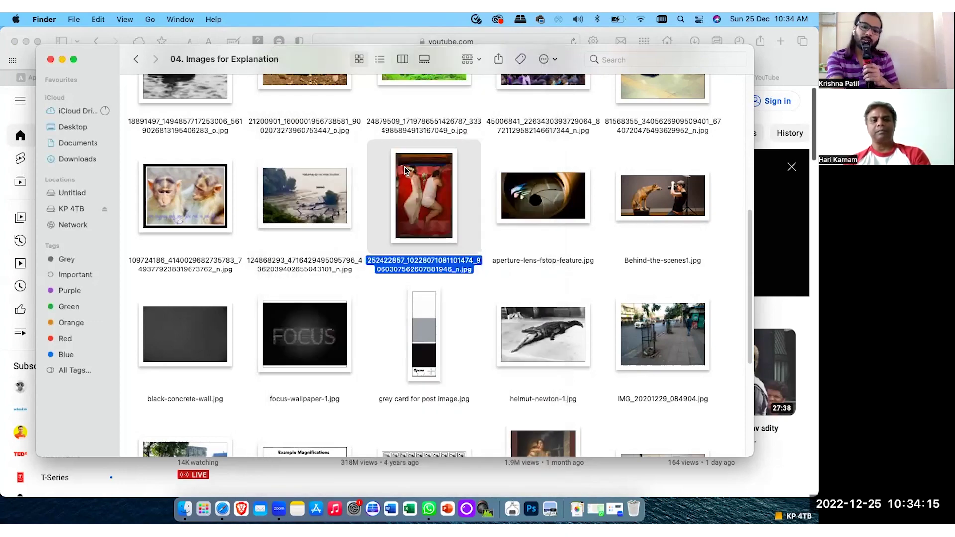
{"action": "key", "text": "Right"}
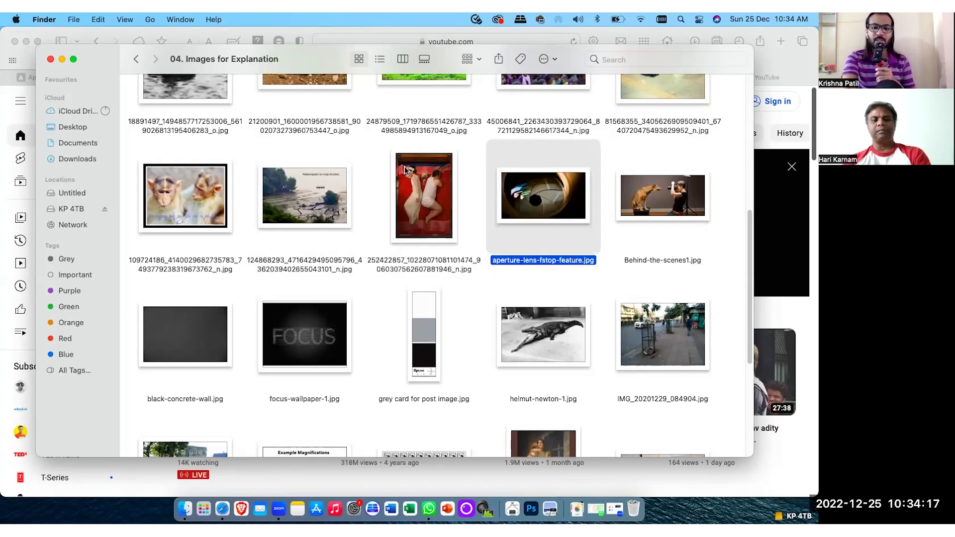
{"action": "key", "text": "Right"}
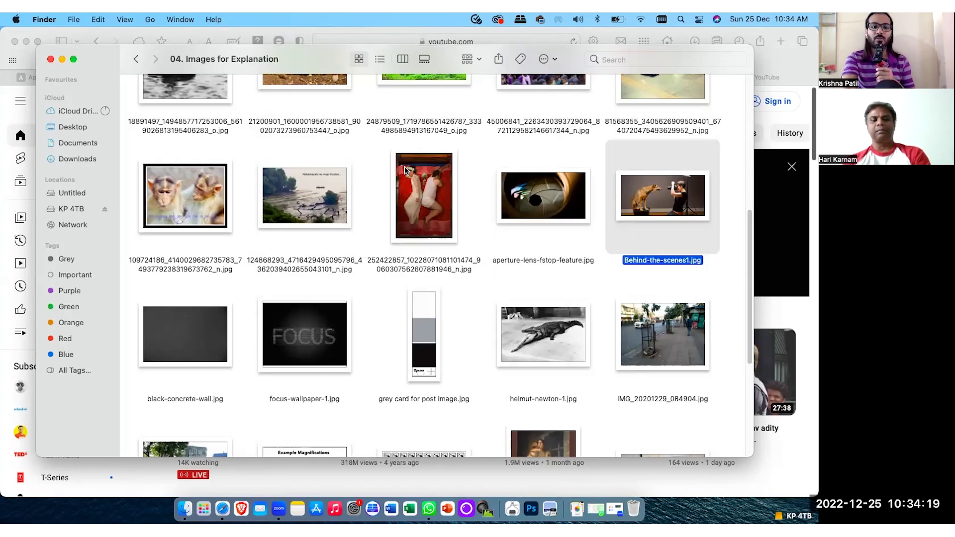
{"action": "key", "text": "Left"}
{"action": "key", "text": "Left"}
{"action": "key", "text": "Left"}
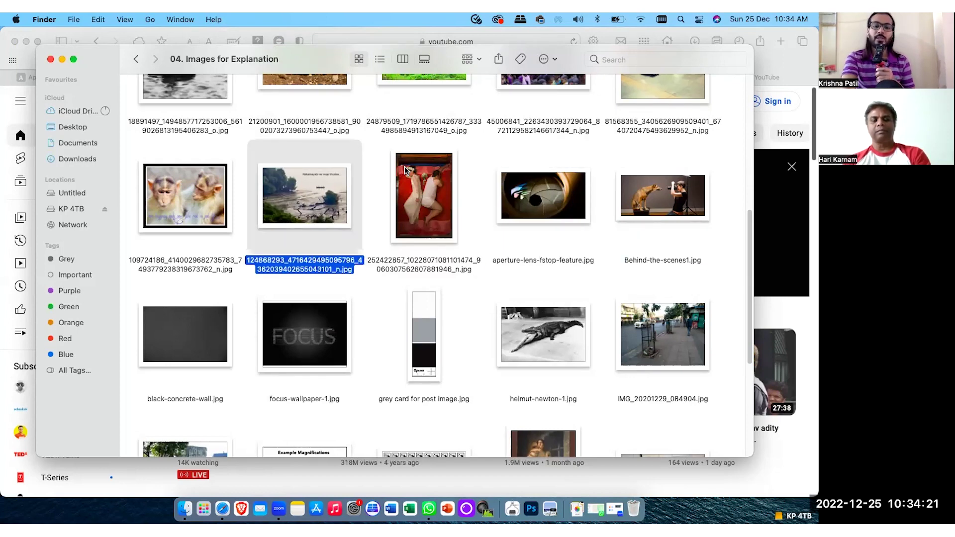
{"action": "key", "text": "Down"}
{"action": "key", "text": "Down"}
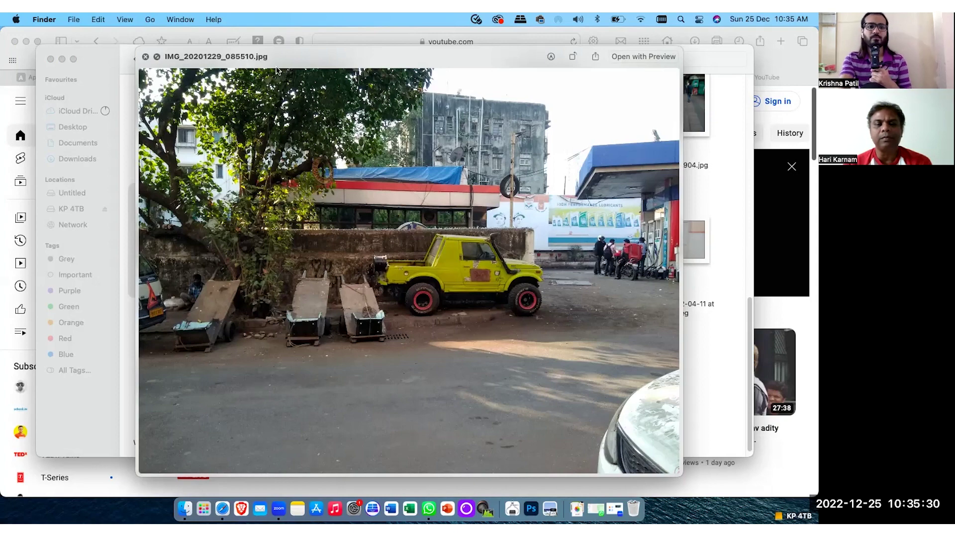
Show the yellow jeep street photo preview full screen.
{"action": "left_click", "coordinate": [157, 57]}
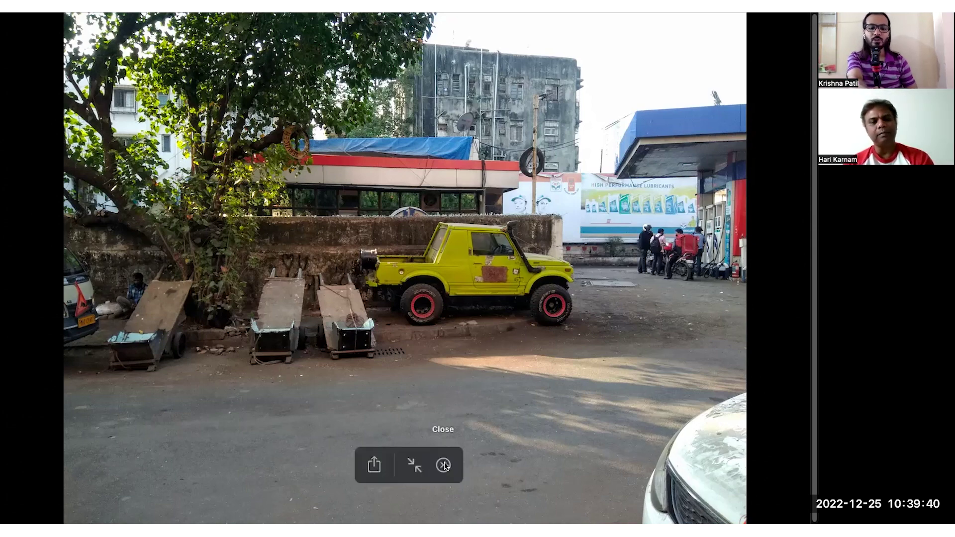
Leave full screen, then preview the pavement photo IMG_20201229_084904.jpg in Quick Look.
{"action": "left_click", "coordinate": [444, 465]}
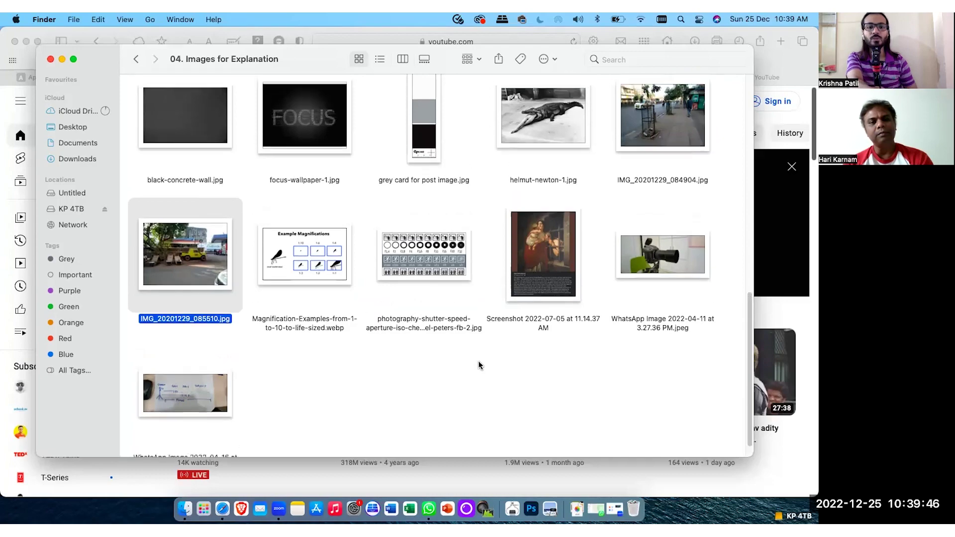
{"action": "scroll", "coordinate": [479, 365], "scroll_direction": "up", "scroll_amount": 2}
{"action": "scroll", "coordinate": [479, 365], "scroll_direction": "up", "scroll_amount": 5}
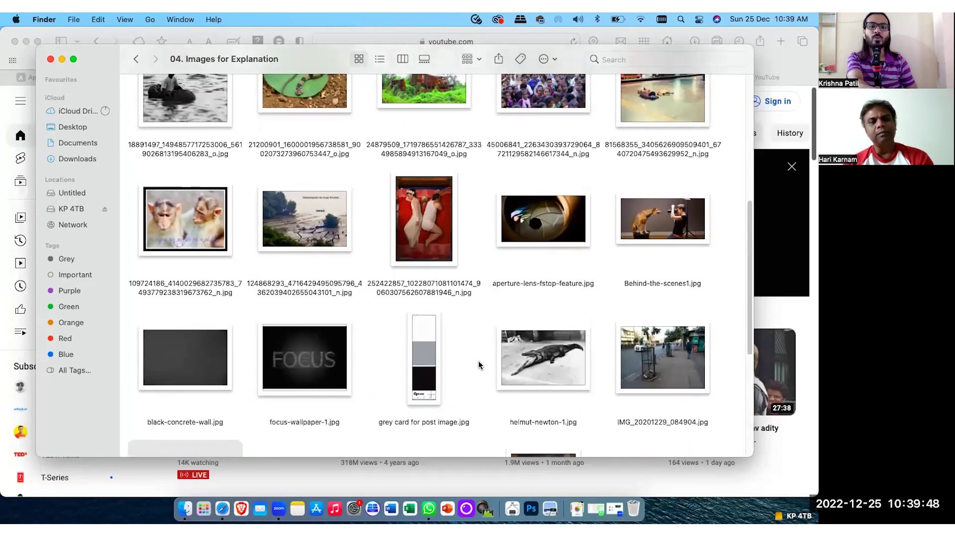
{"action": "scroll", "coordinate": [480, 365], "scroll_direction": "up", "scroll_amount": 3}
{"action": "scroll", "coordinate": [479, 365], "scroll_direction": "up", "scroll_amount": 2}
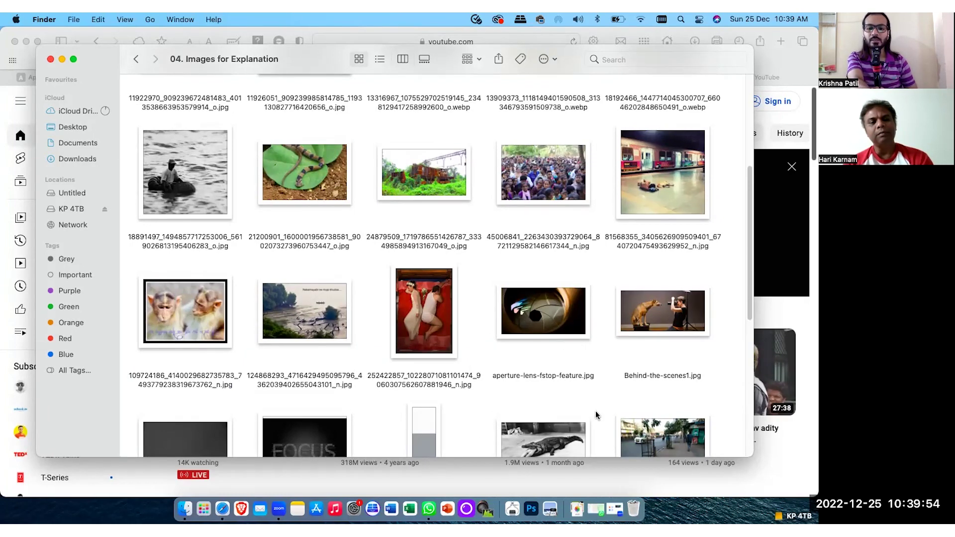
{"action": "scroll", "coordinate": [680, 419], "scroll_direction": "down", "scroll_amount": 3}
{"action": "left_click", "coordinate": [647, 382]}
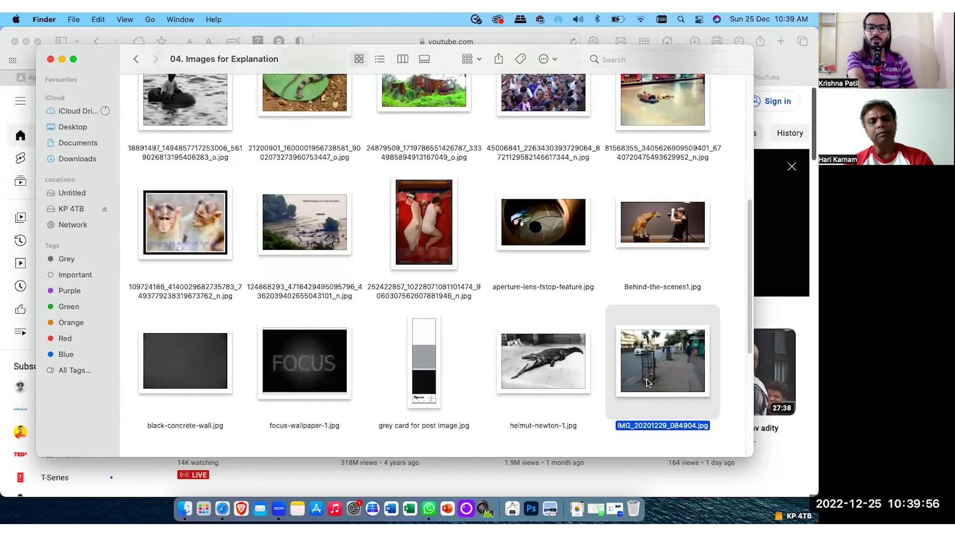
{"action": "key", "text": "space"}
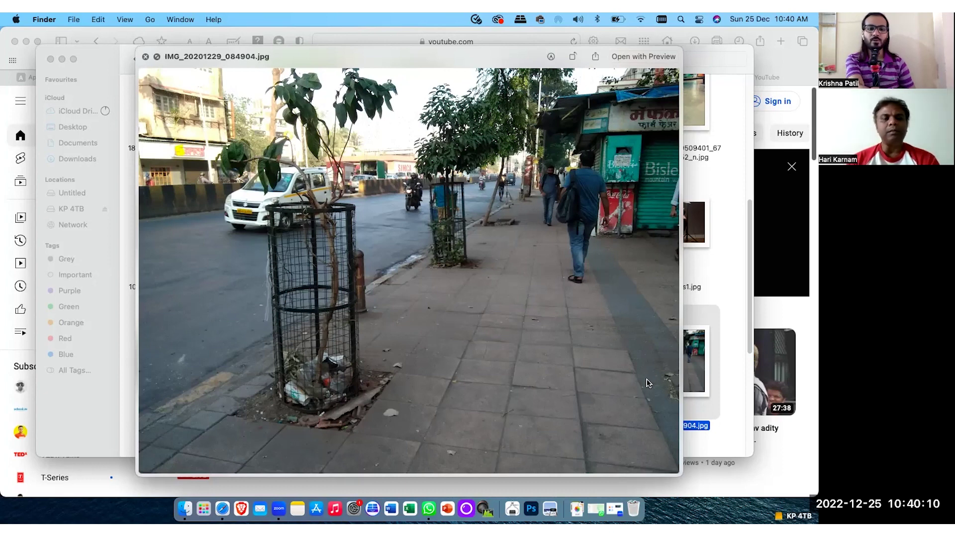
Enlarge the caged-tree pavement photo preview to full screen.
{"action": "left_click", "coordinate": [156, 56]}
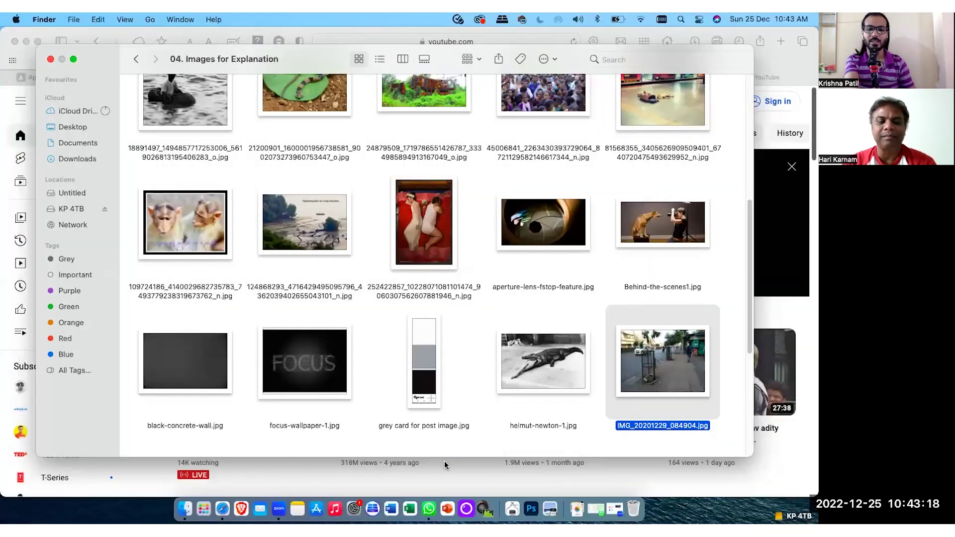
Preview Behind-the-scenes1.jpg, then reopen and close the IMG_20201229_084904.jpg preview.
{"action": "left_click", "coordinate": [630, 237]}
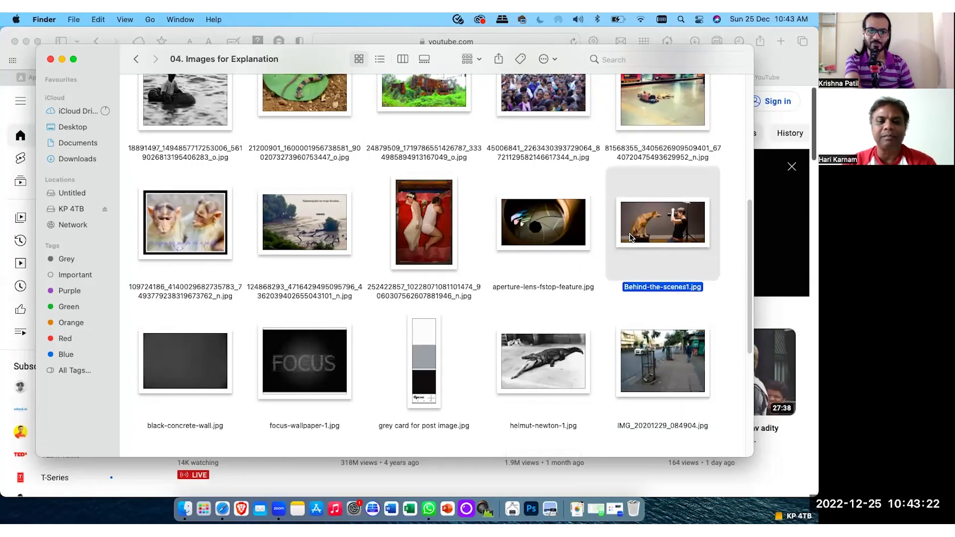
{"action": "key", "text": "space"}
{"action": "key", "text": "space"}
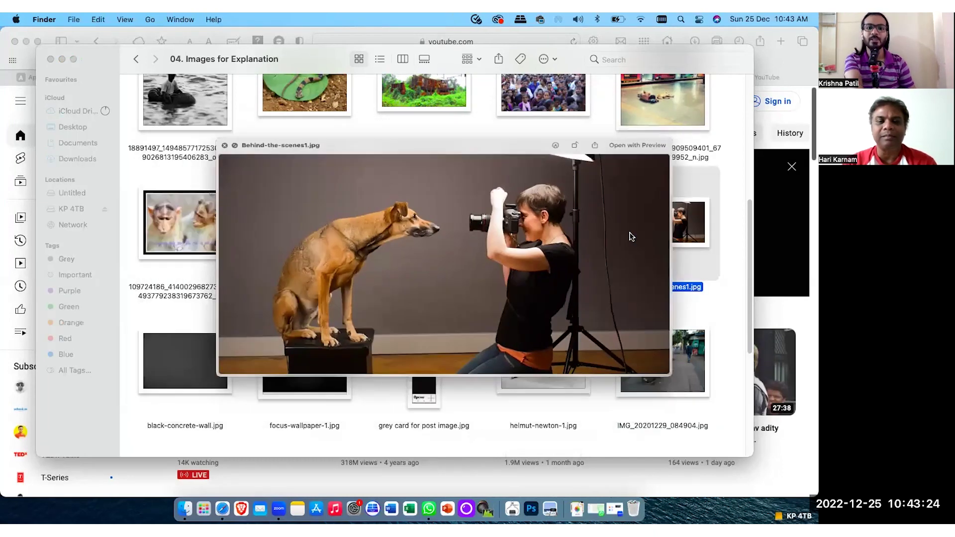
{"action": "scroll", "coordinate": [631, 238], "scroll_direction": "down", "scroll_amount": 1}
{"action": "scroll", "coordinate": [631, 237], "scroll_direction": "down", "scroll_amount": 3}
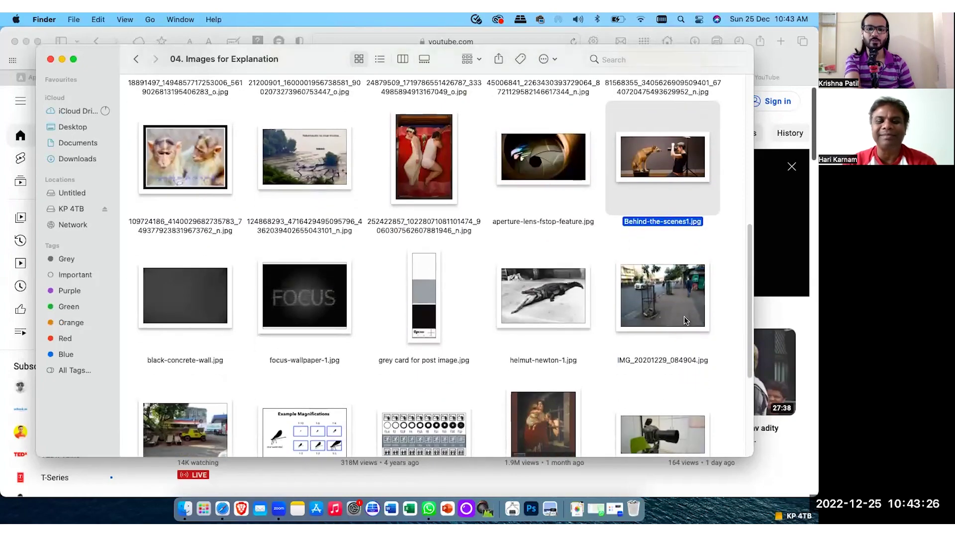
{"action": "left_click", "coordinate": [685, 320]}
{"action": "right_click", "coordinate": [685, 322]}
{"action": "key", "text": "Escape"}
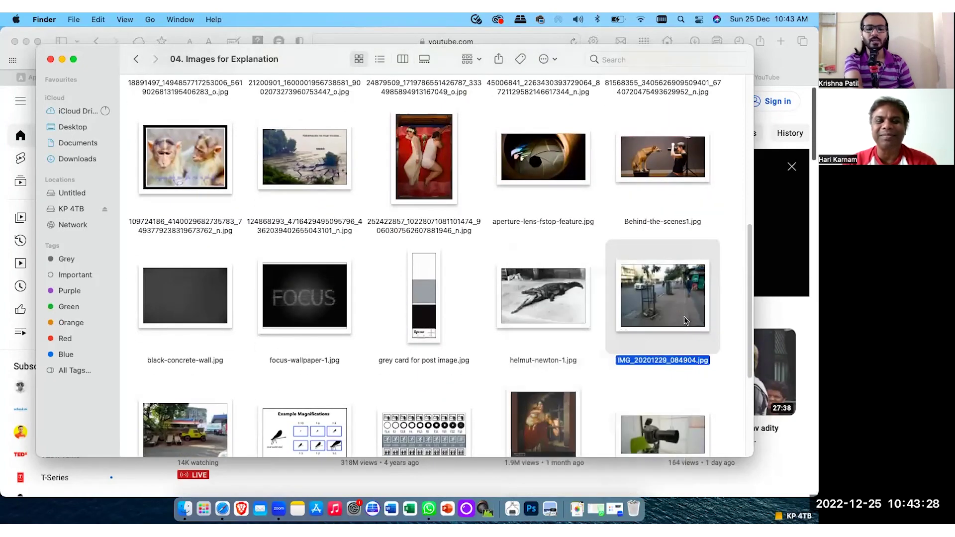
{"action": "key", "text": "space"}
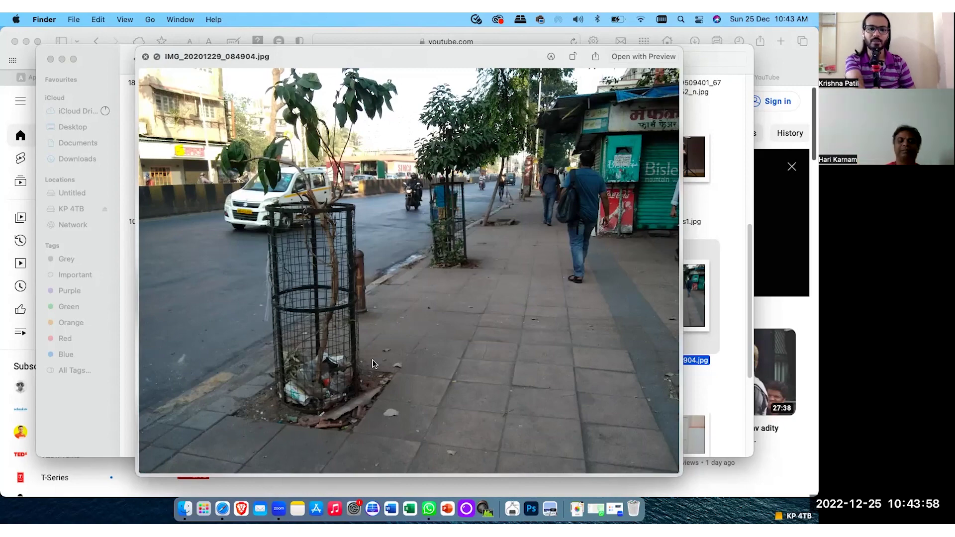
{"action": "key", "text": "space"}
{"action": "scroll", "coordinate": [373, 360], "scroll_direction": "down", "scroll_amount": 5}
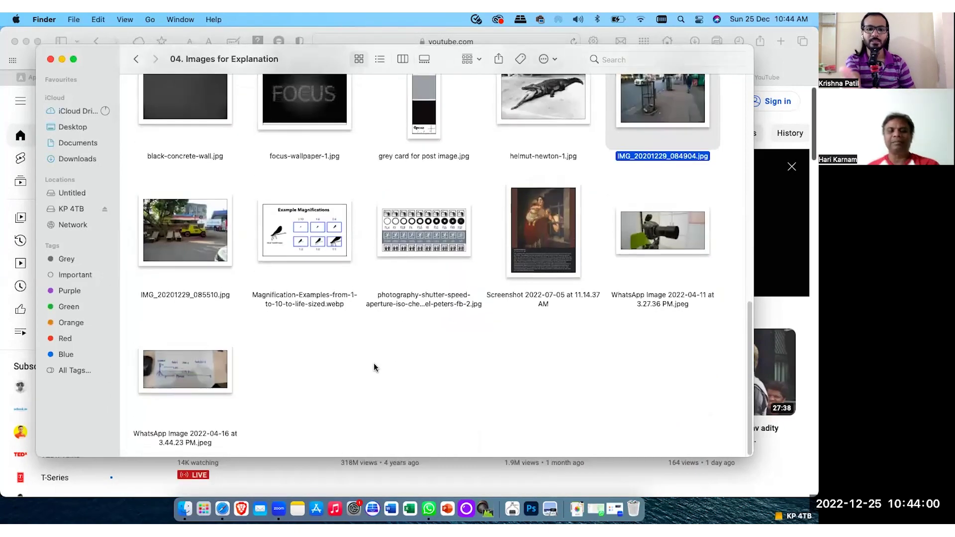
{"action": "scroll", "coordinate": [374, 366], "scroll_direction": "up", "scroll_amount": 5}
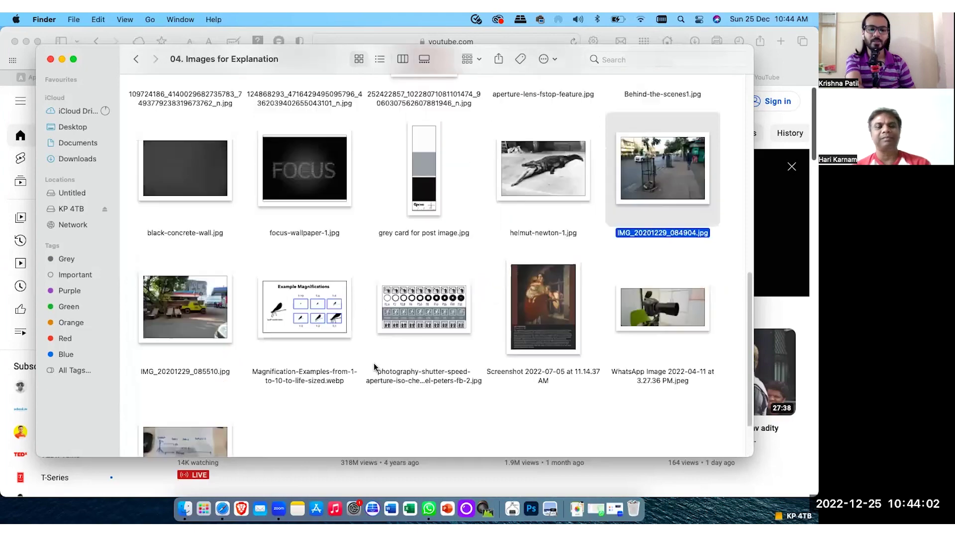
{"action": "scroll", "coordinate": [374, 365], "scroll_direction": "up", "scroll_amount": 2}
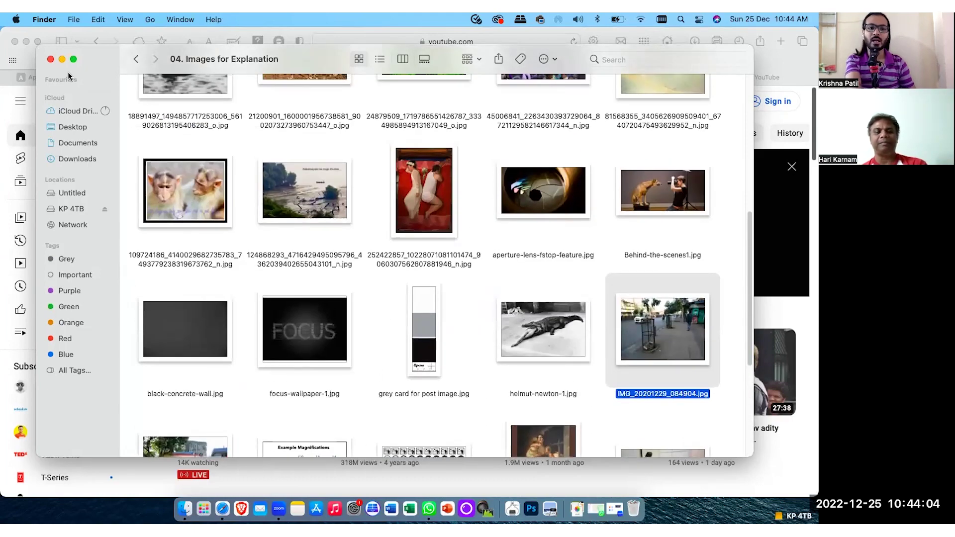
Close the Images for Explanation window and browse the KP 4TB drive in a new Finder window.
{"action": "left_click", "coordinate": [50, 60]}
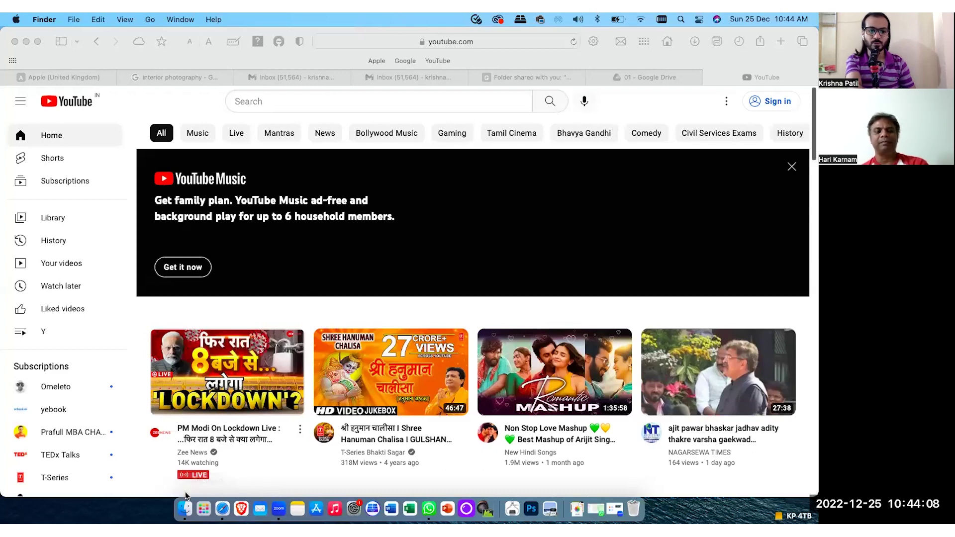
{"action": "left_click", "coordinate": [184, 509]}
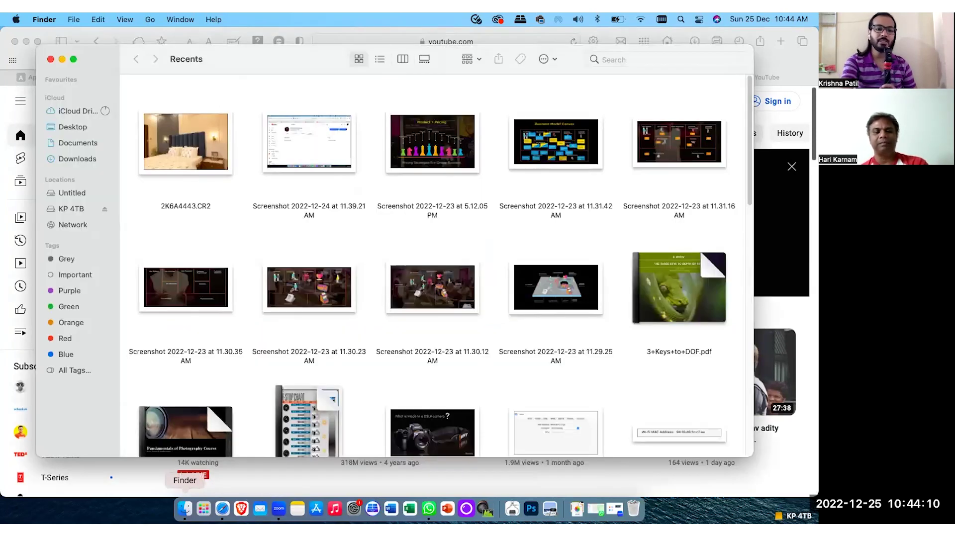
{"action": "left_click", "coordinate": [74, 210]}
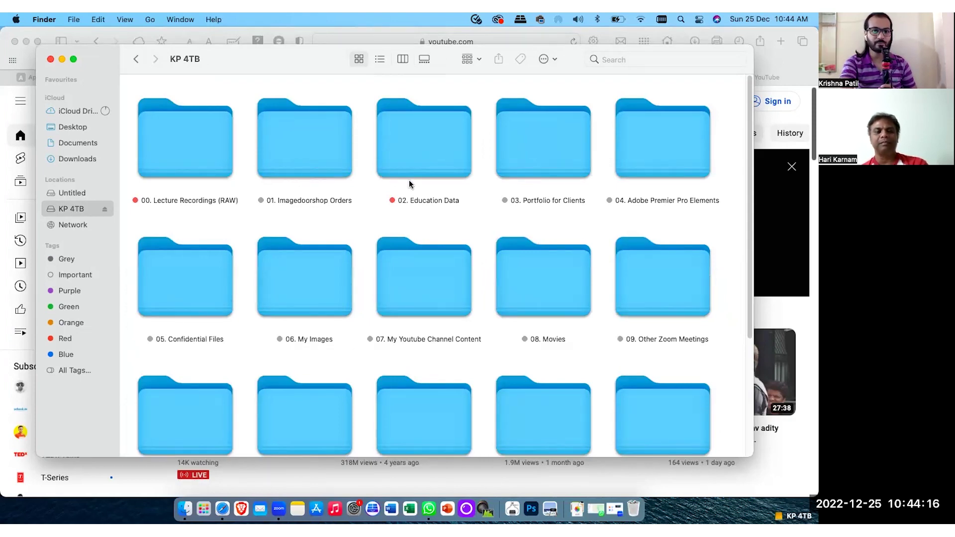
Go through 02. Education Data and 00. Master Study Material into 03. PDF FILES.
{"action": "double_click", "coordinate": [412, 155]}
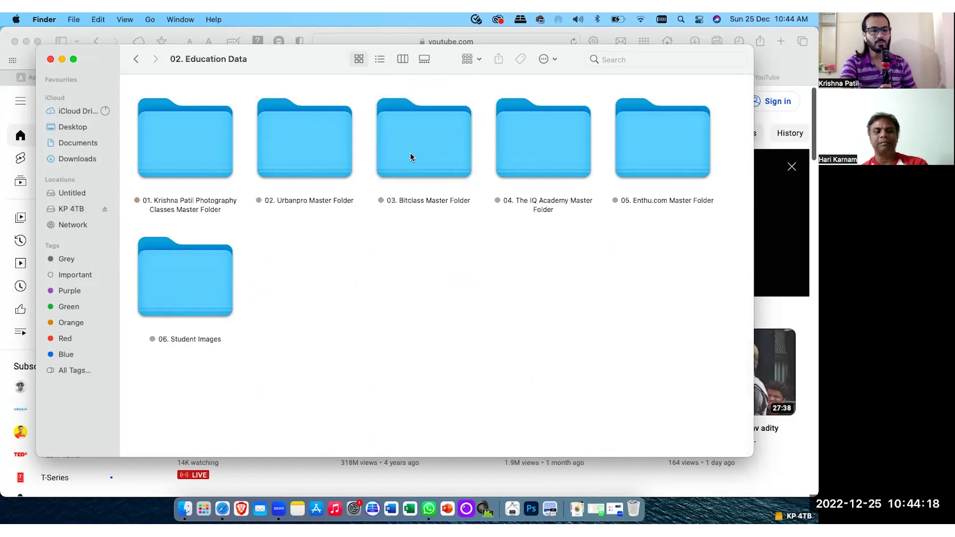
{"action": "double_click", "coordinate": [173, 156]}
{"action": "scroll", "coordinate": [224, 164], "scroll_direction": "up", "scroll_amount": 3}
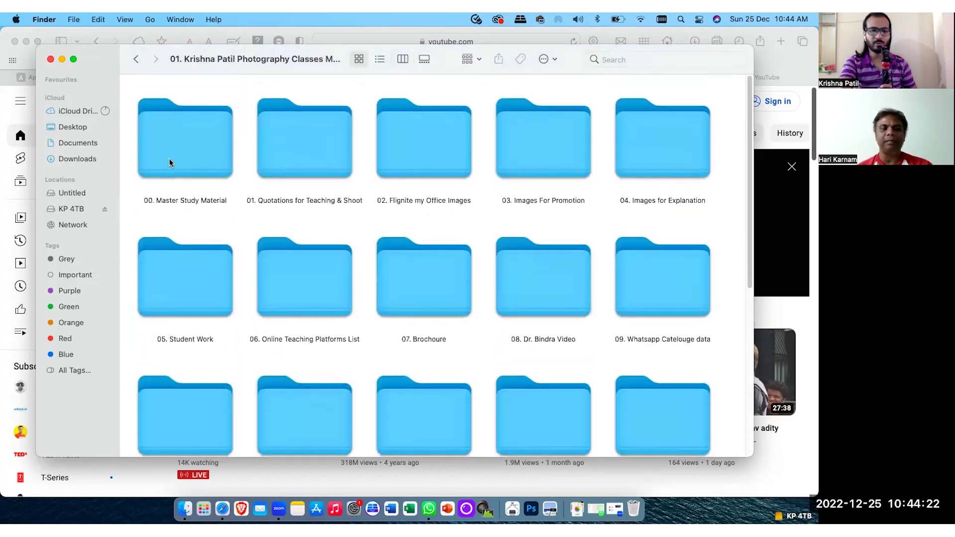
{"action": "double_click", "coordinate": [170, 158]}
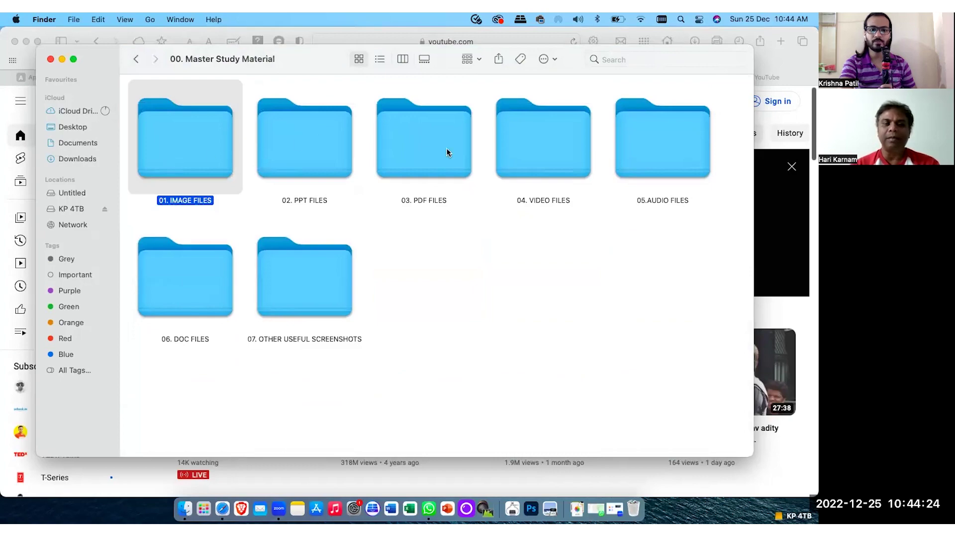
{"action": "left_click", "coordinate": [448, 152]}
{"action": "double_click", "coordinate": [447, 149]}
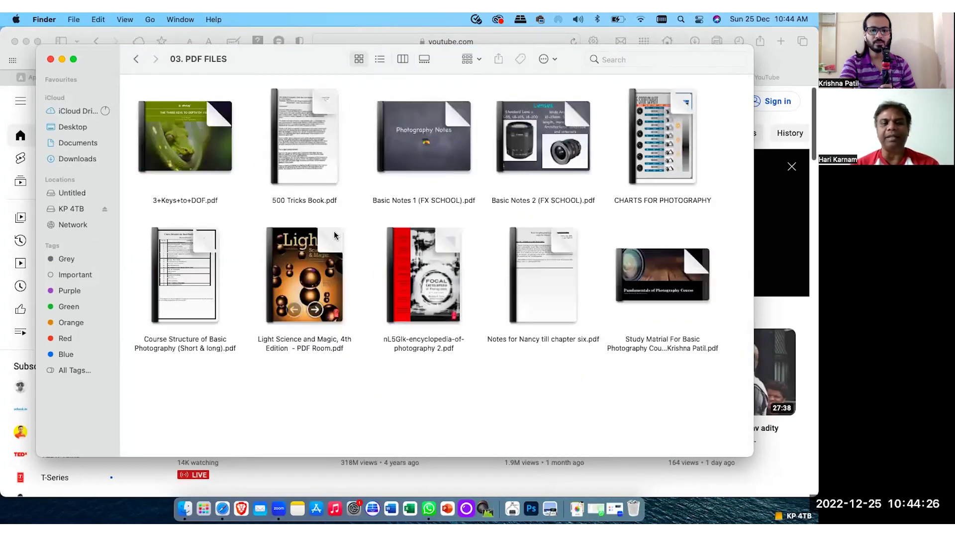